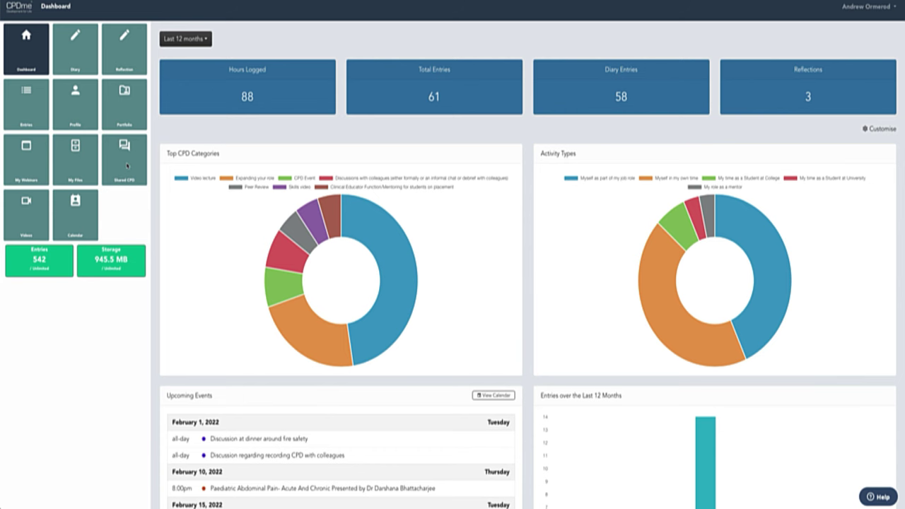
Show the Shared CPD feed sorted by Most Helpful and open its Category filter list
click(127, 165)
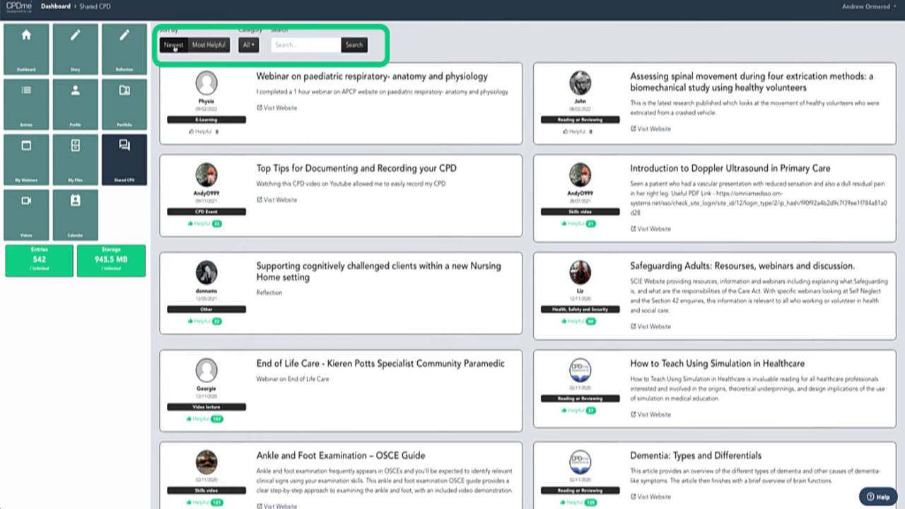
click(210, 45)
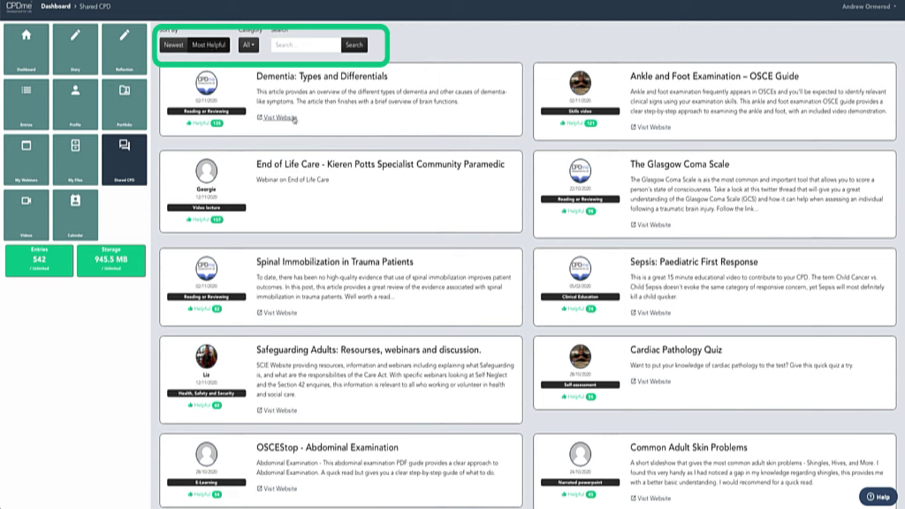
click(250, 45)
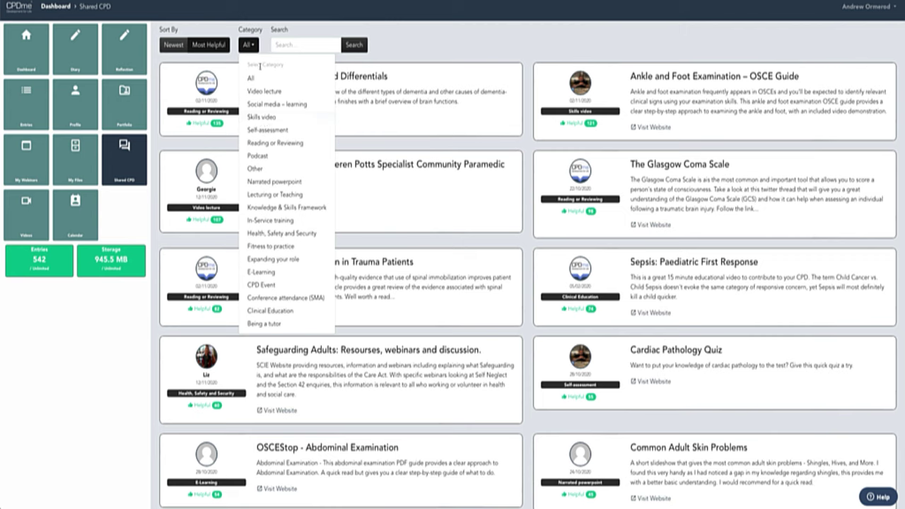
click(263, 46)
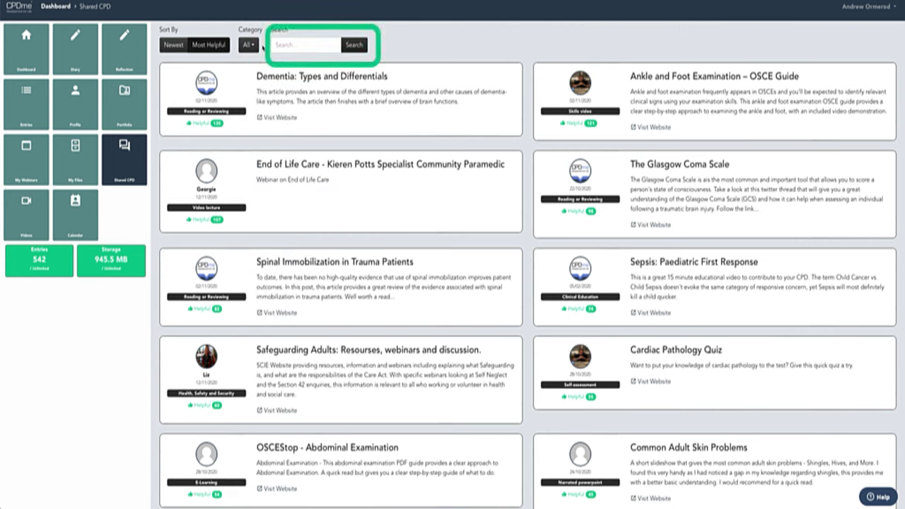
click(301, 45)
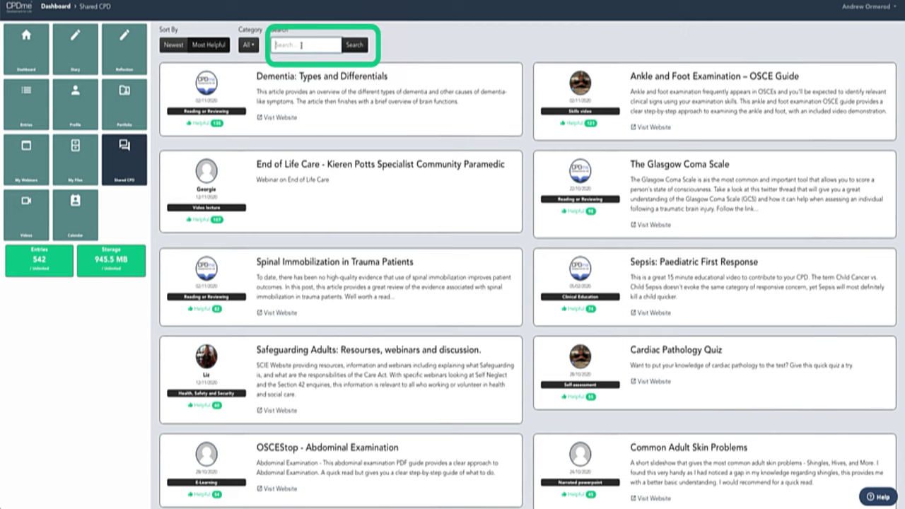
text(skin)
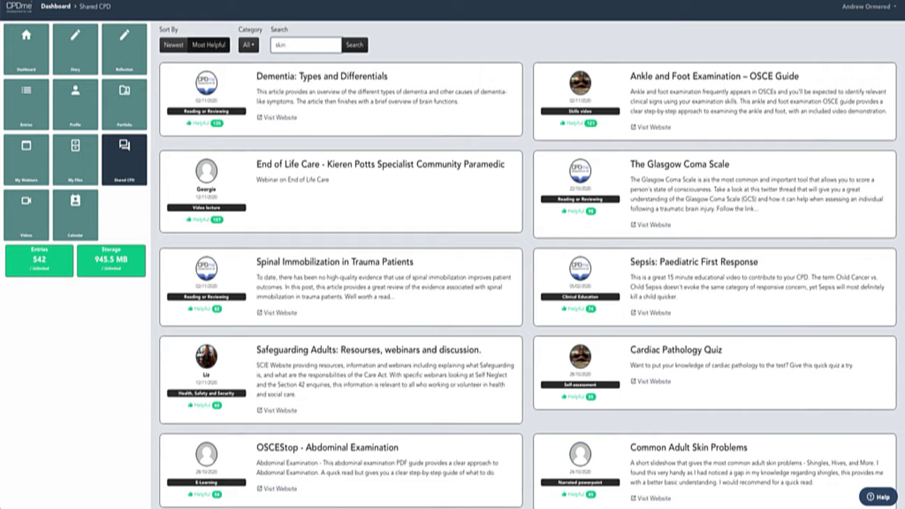
key(Return)
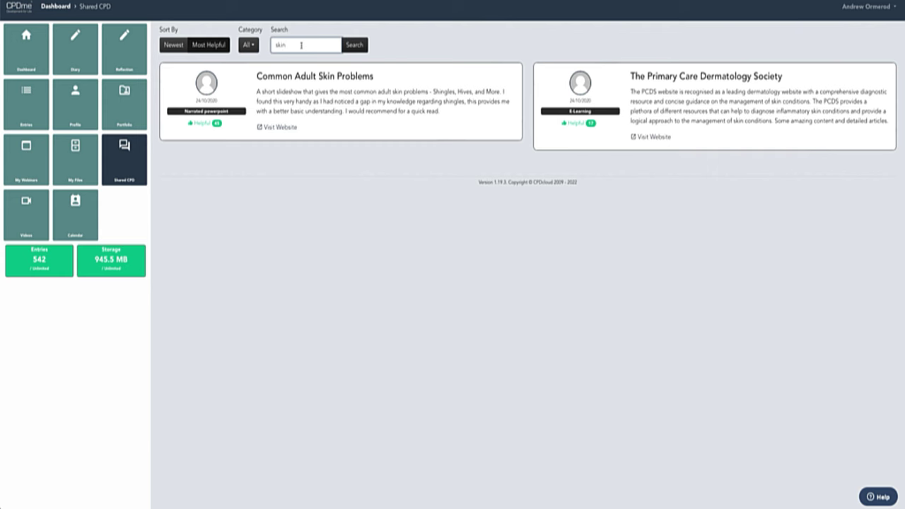
key(BackSpace)
key(BackSpace)
key(BackSpace)
key(BackSpace)
key(Return)
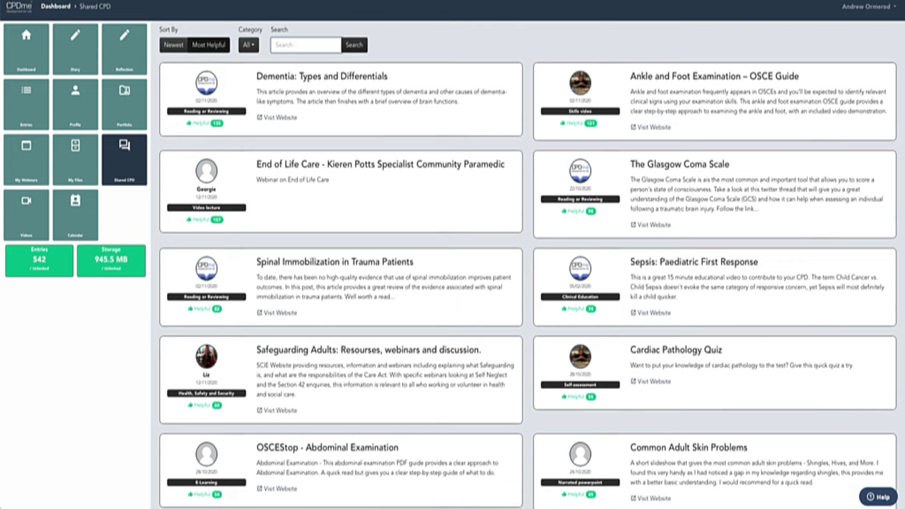
Start a new diary entry titled 'Skin problems in children'
click(76, 56)
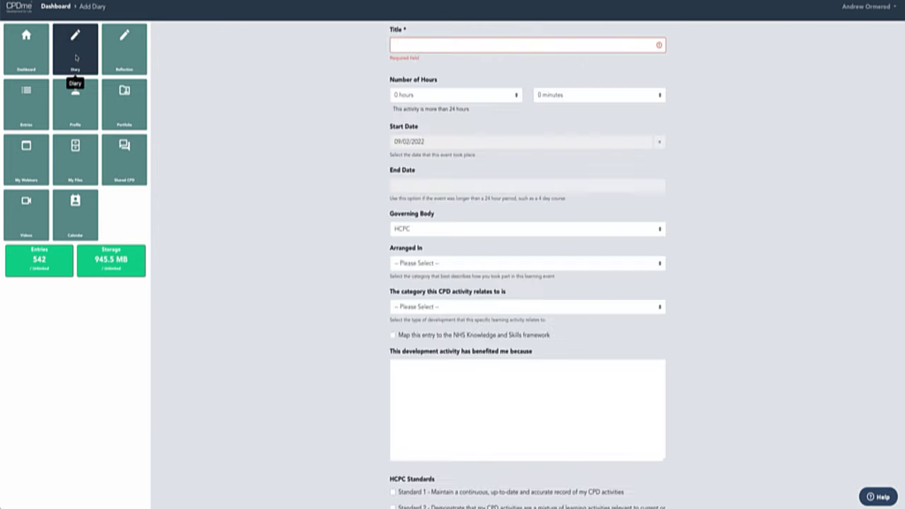
click(486, 46)
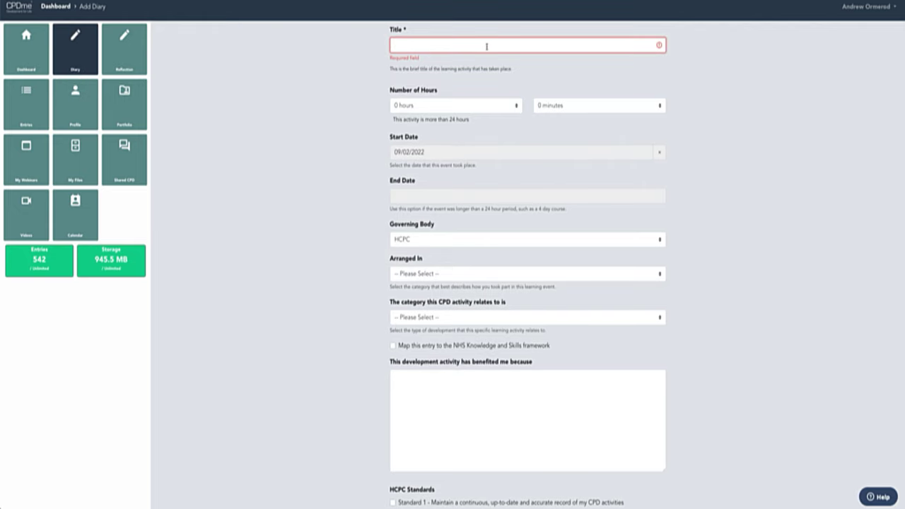
text(S)
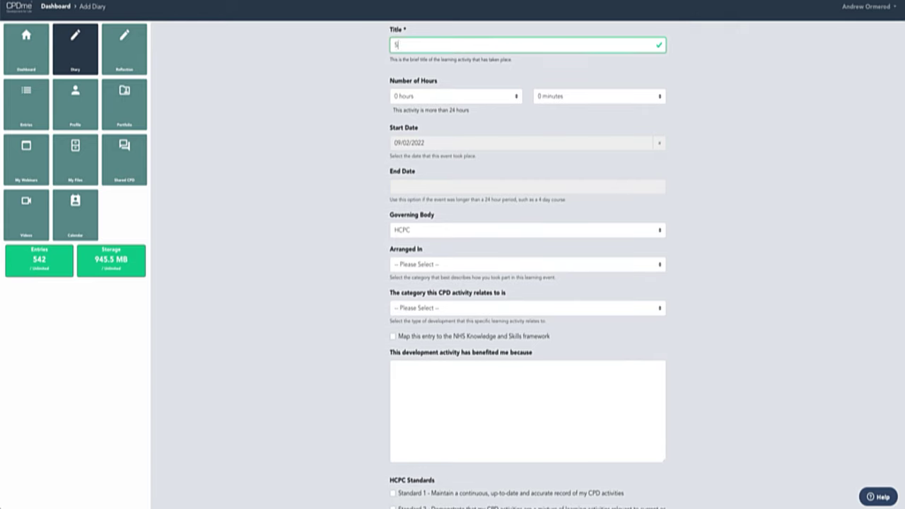
text(kin problems in children)
Set duration 1 hour, arranged by myself as part of job role, category Expanding your role
click(453, 96)
click(445, 104)
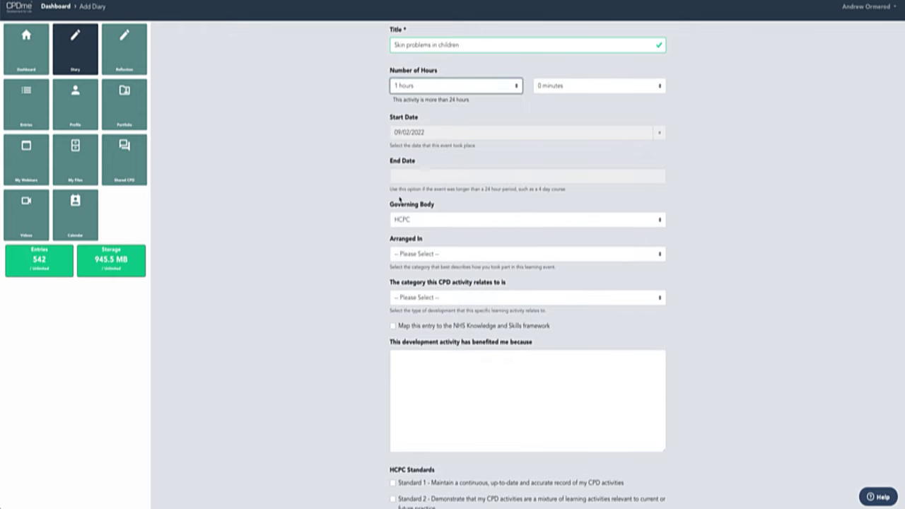
click(441, 255)
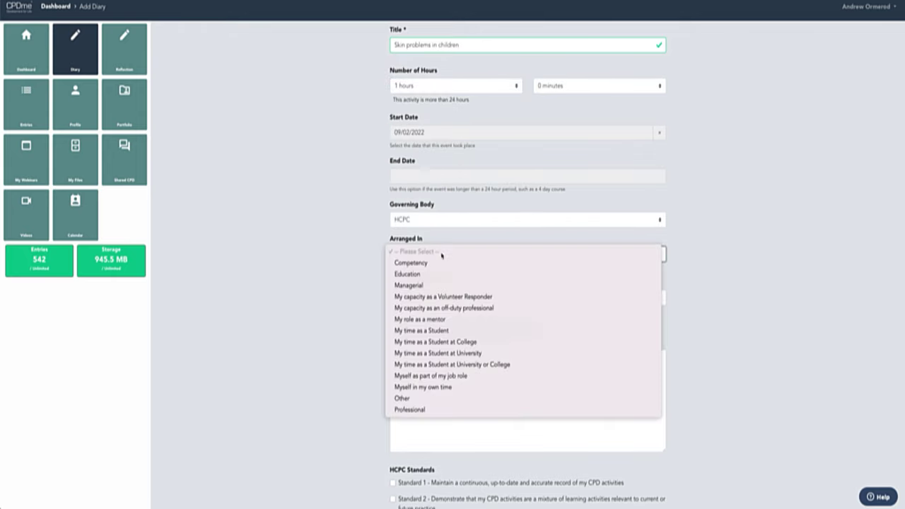
click(461, 375)
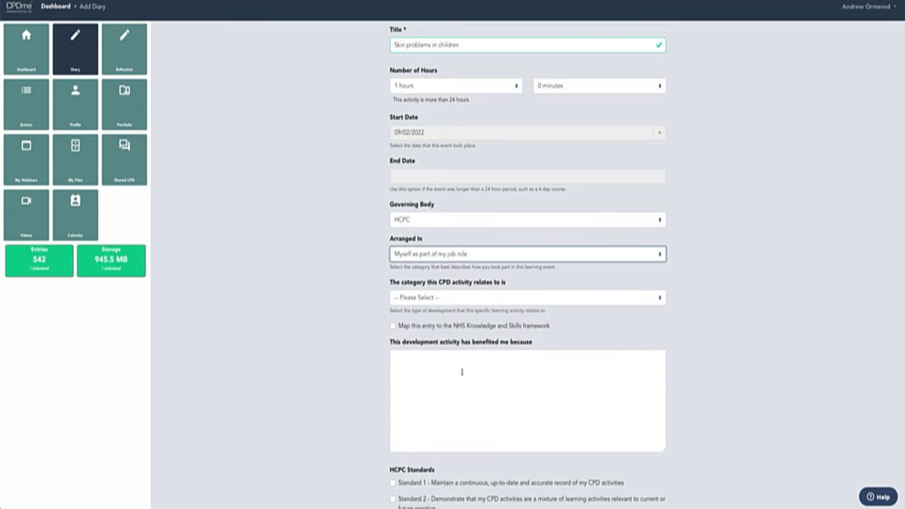
click(479, 299)
click(452, 475)
Enter 'To Follow' as how the activity was beneficial
scroll(344, 396, down, 1)
scroll(343, 396, down, 1)
click(476, 323)
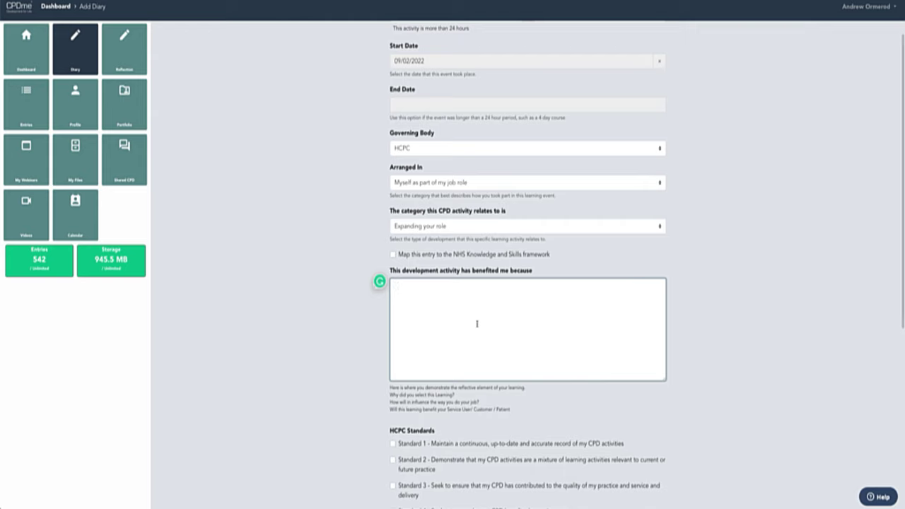
text(To Follow)
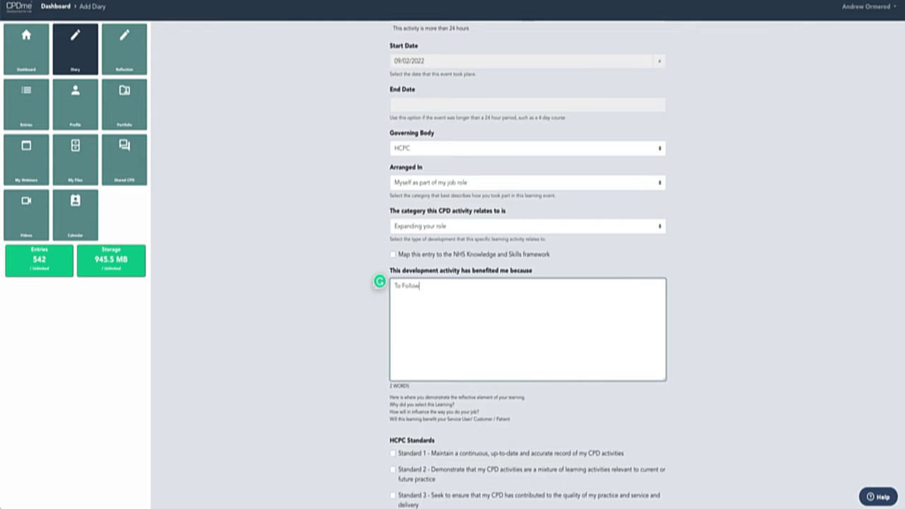
scroll(523, 339, down, 5)
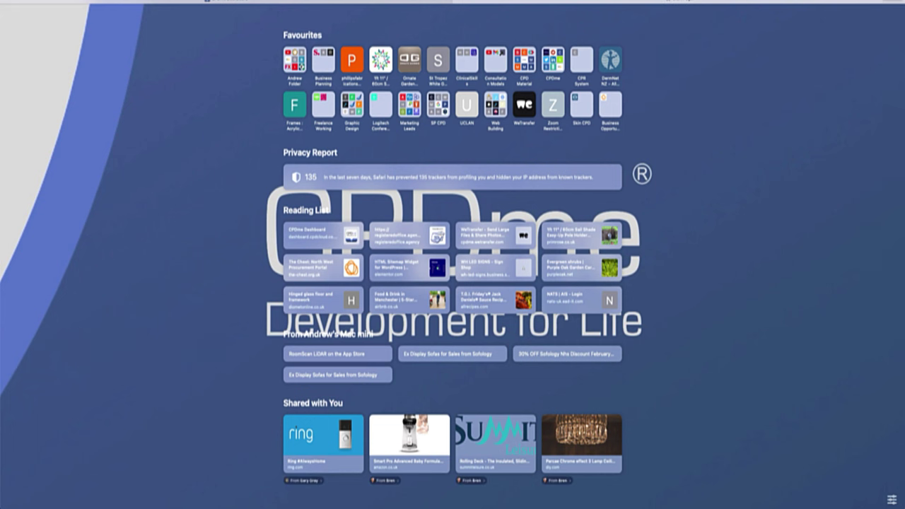
Search Google for 'skin problems in children' from a new Safari tab
text(skin probl)
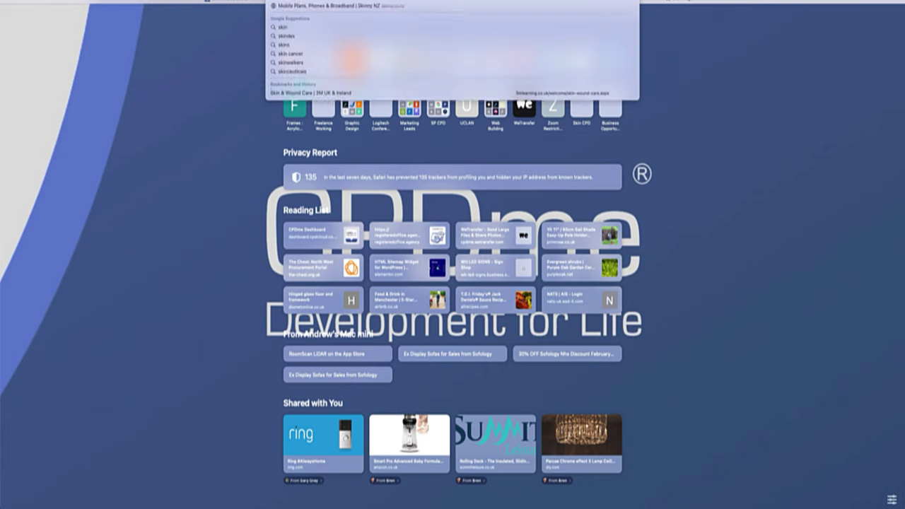
text(ems in children)
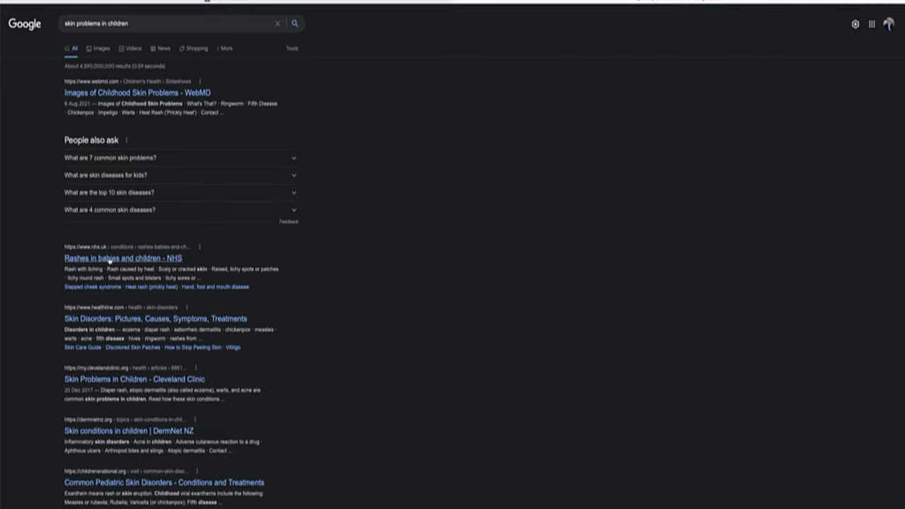
Open WebMD's childhood skin problems slideshow, accept cookies, and return to slide 1/14
click(130, 95)
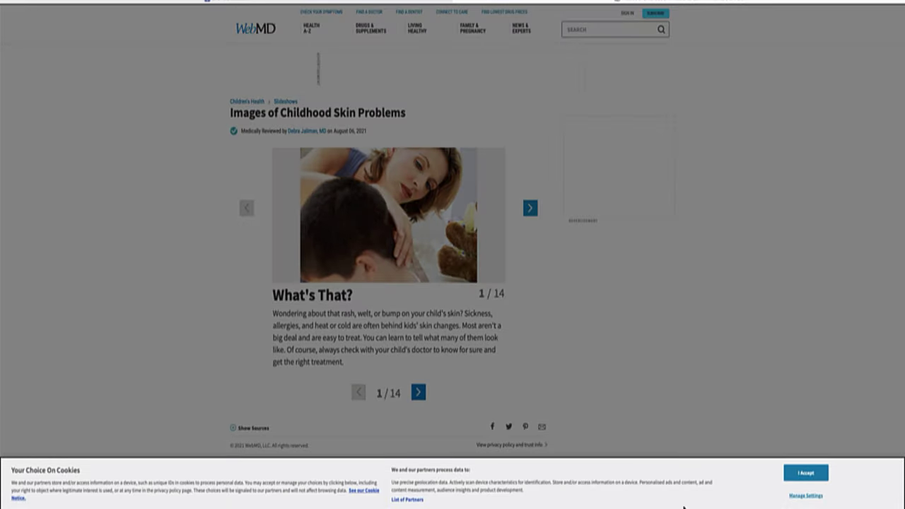
click(805, 475)
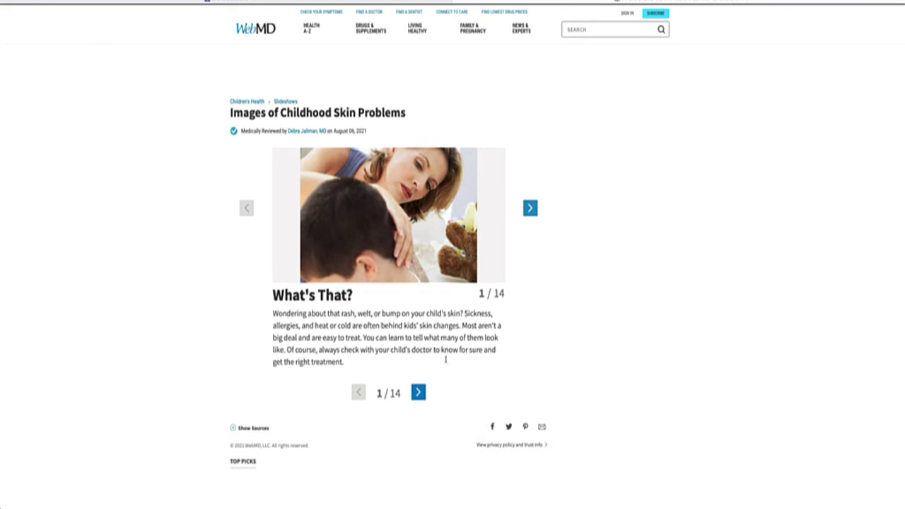
click(418, 392)
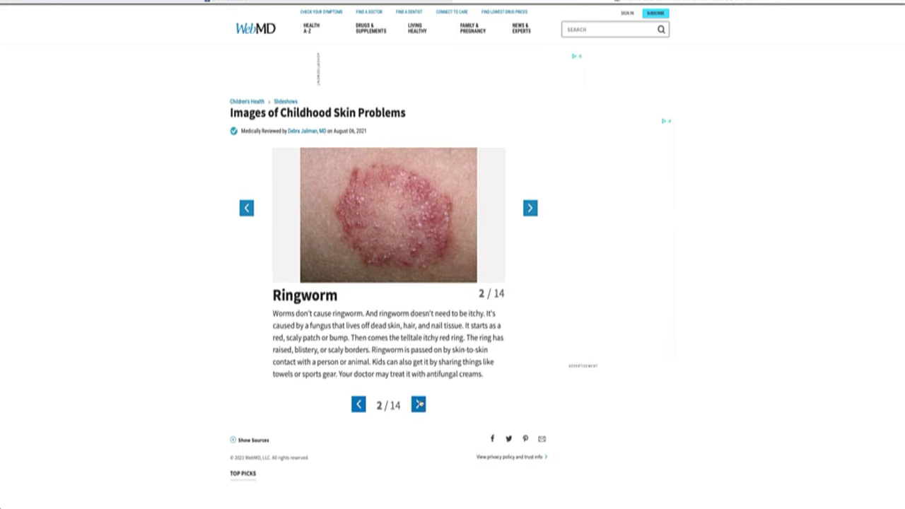
click(418, 403)
click(359, 404)
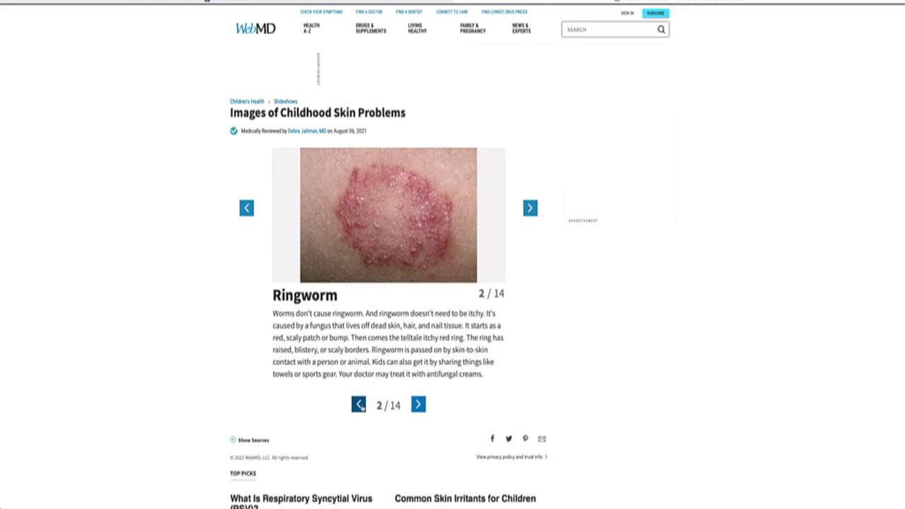
click(359, 403)
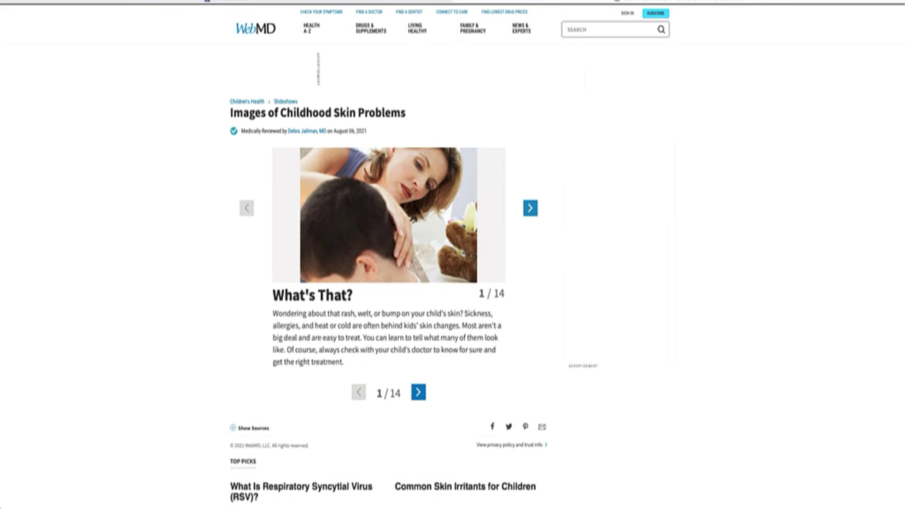
Select the slideshow's web address in the Safari address bar
right_click(444, 2)
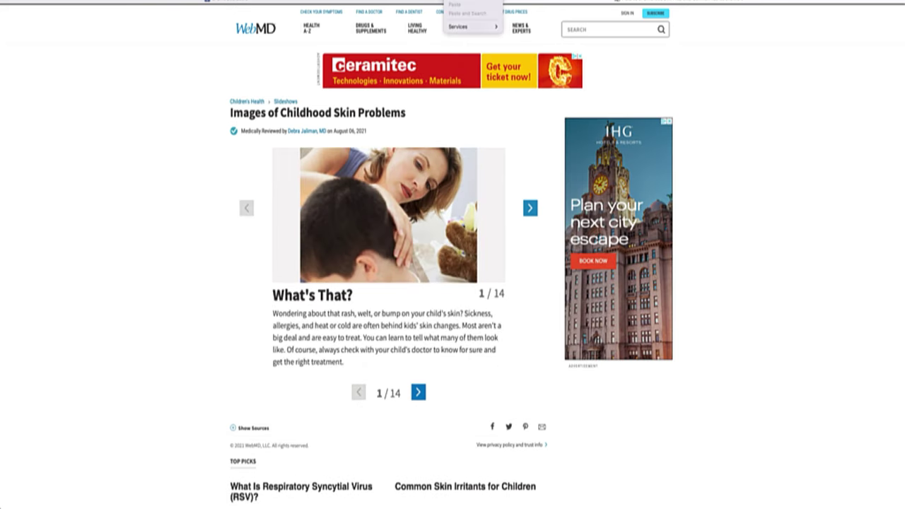
key(Escape)
click(444, 2)
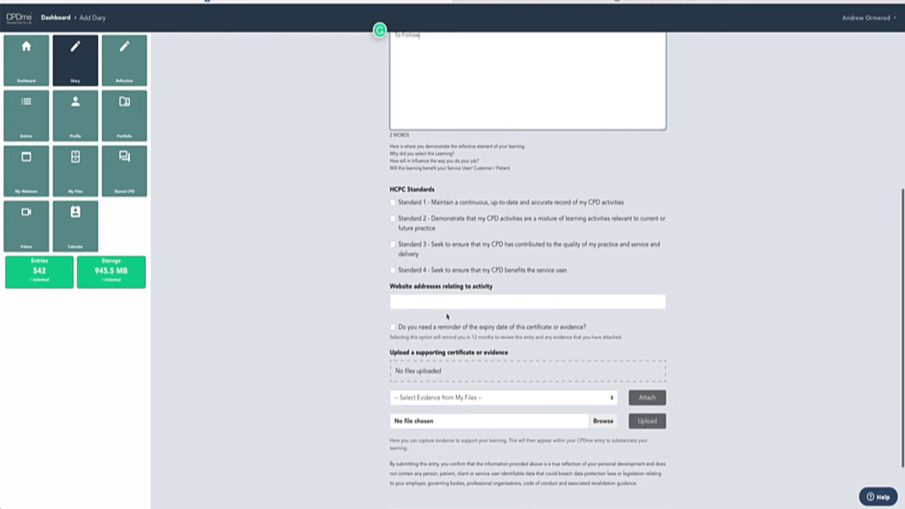
Paste the WebMD slideshow URL into Website addresses and save and close the entry
click(445, 301)
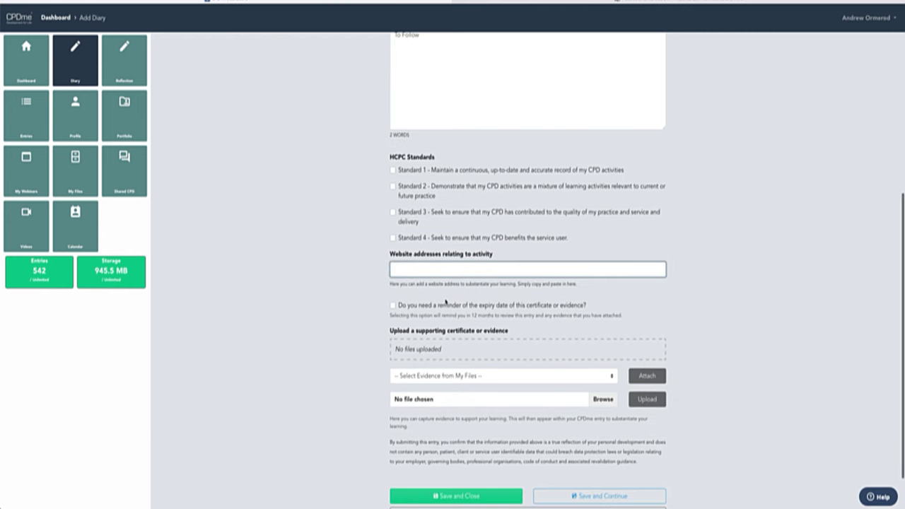
text(https://www.webmd.com/children/ss/slideshow-common-childhood-skin-problems)
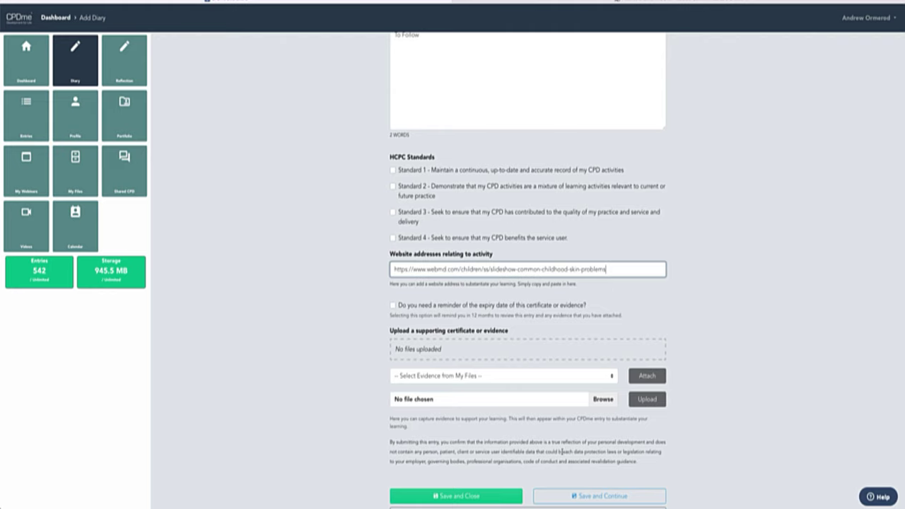
click(476, 499)
click(478, 487)
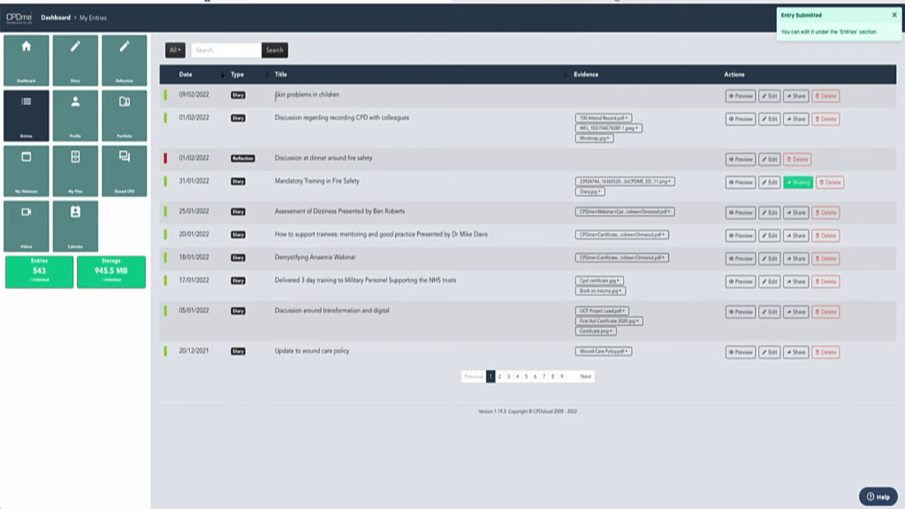
Share the first entry, 'Skin problems in children', under the Clinical Education category
click(798, 98)
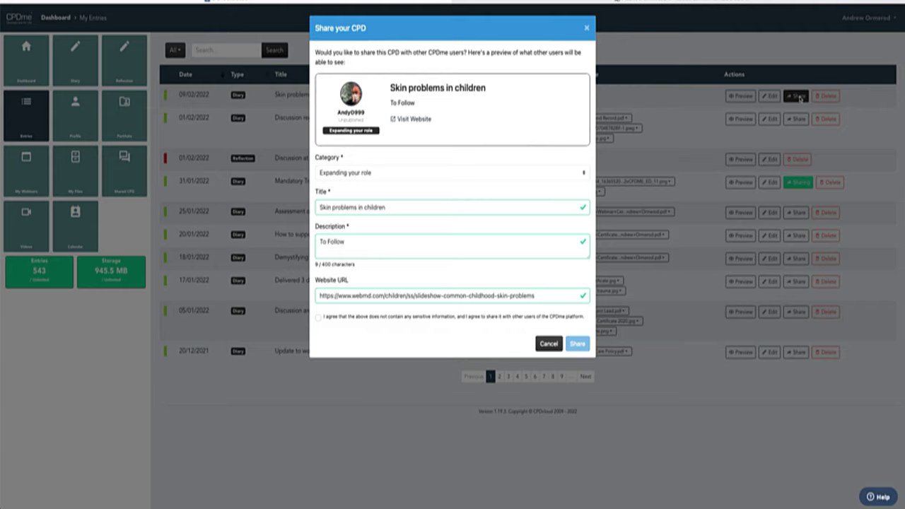
click(383, 174)
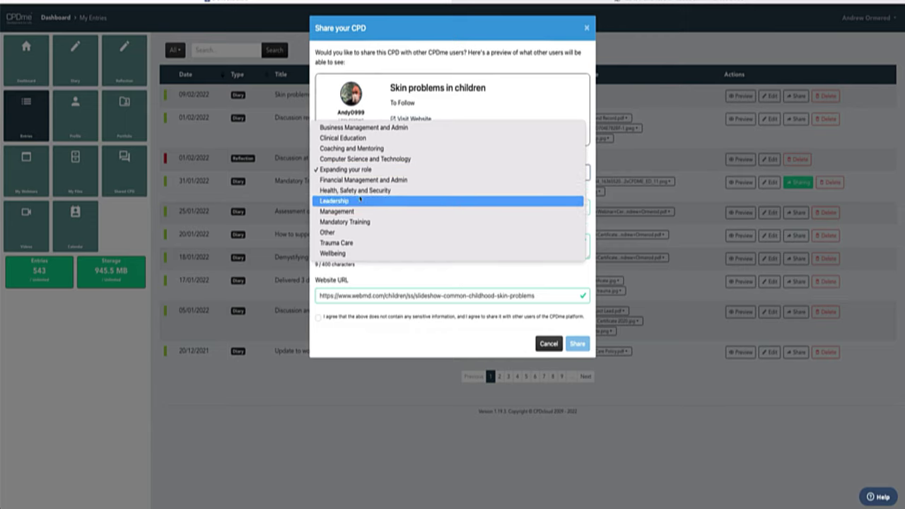
click(364, 139)
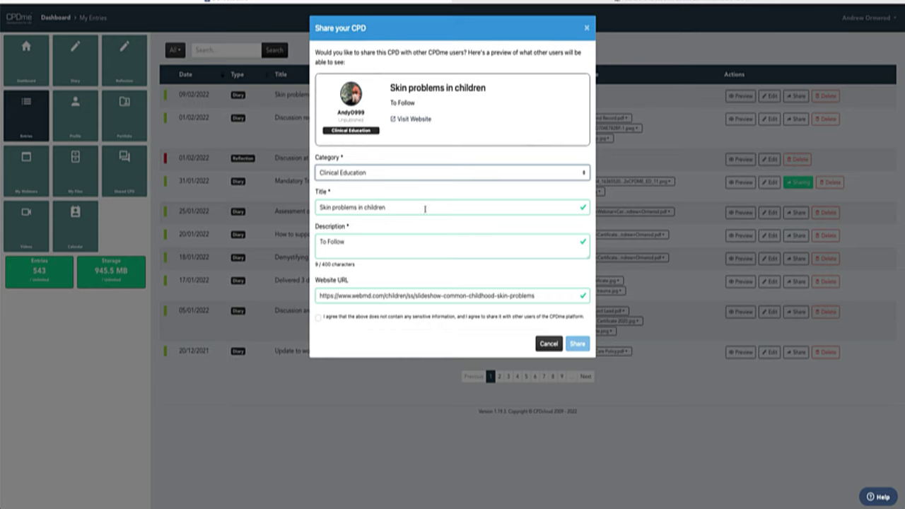
Replace 'To Follow' with 'This useful website will help support identifying skin problems in children…', fixing 'identify'
triple_click(348, 242)
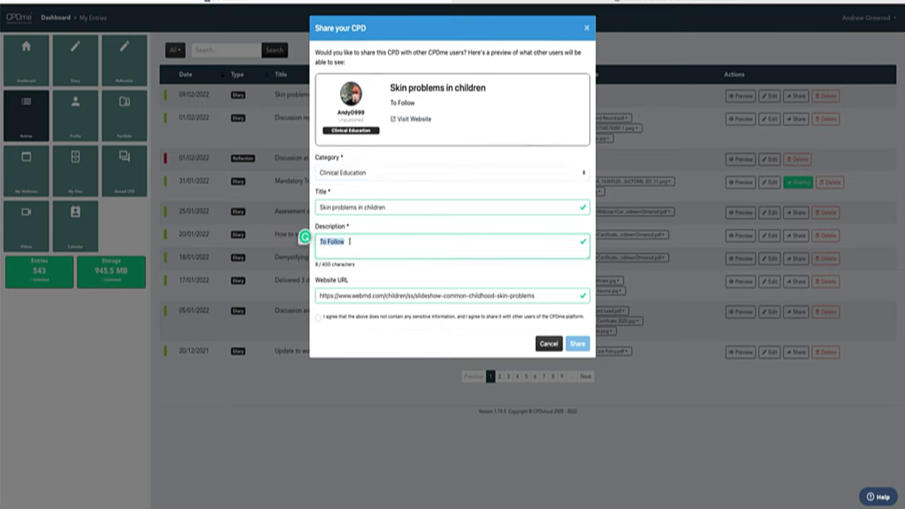
text(This usefu)
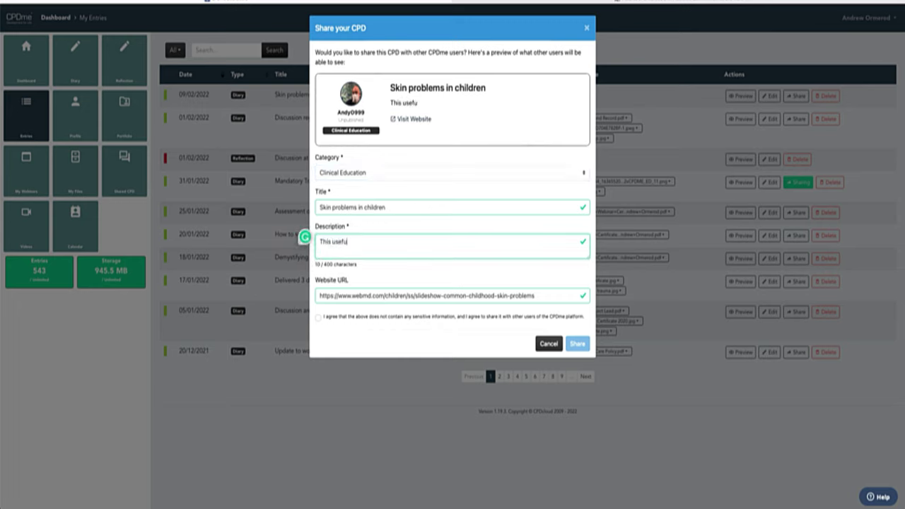
text(l website will)
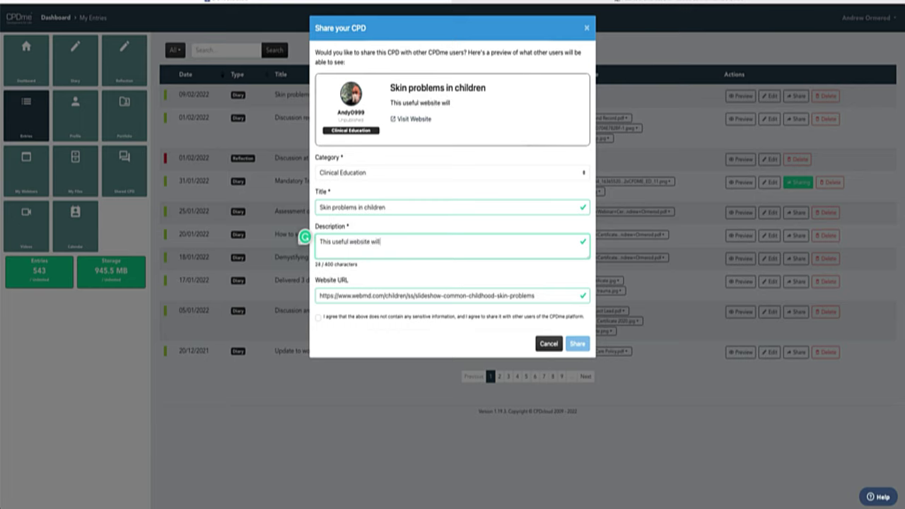
text( help support identify)
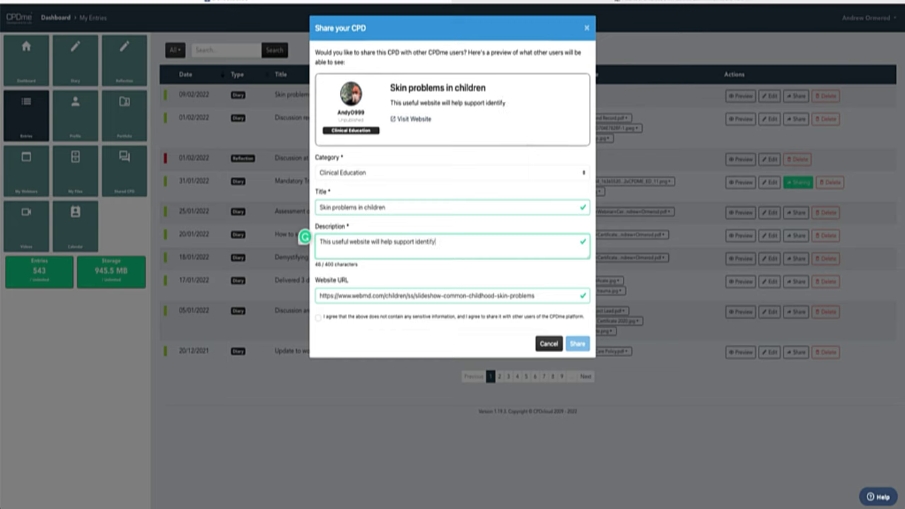
text( skin proble)
text(ms in chi)
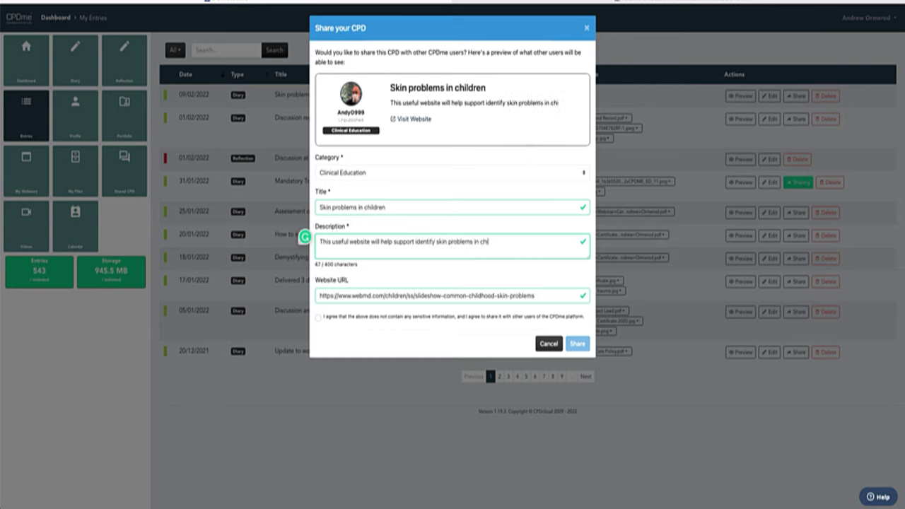
text(ldren. It wil)
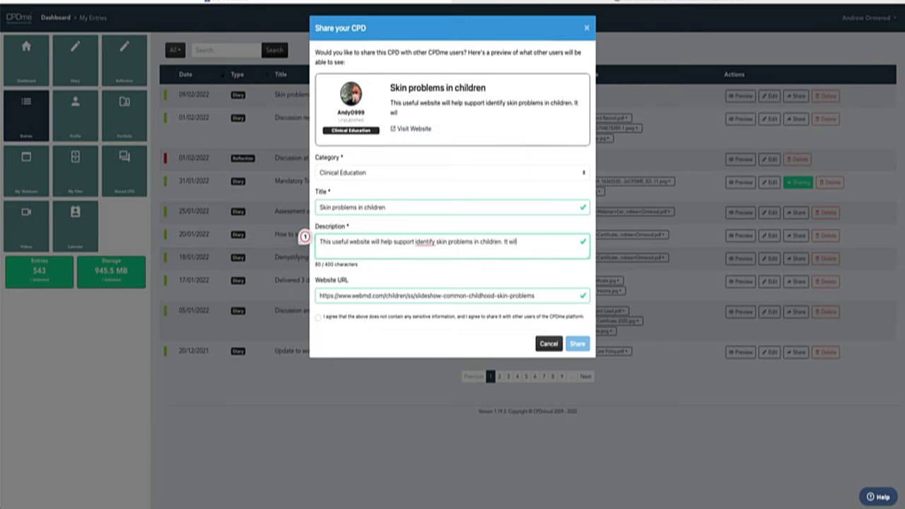
text(l also support future learning by addressing s)
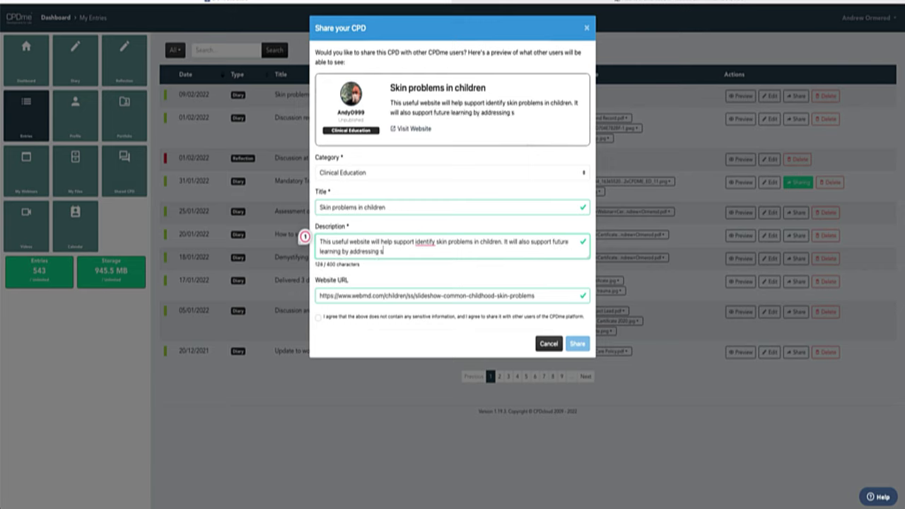
text(ome of the most common skin problems in kids.)
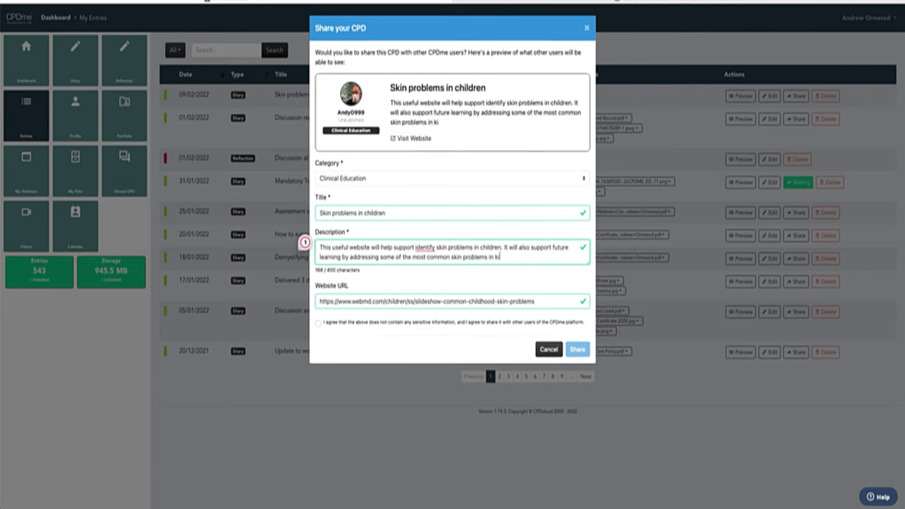
right_click(424, 248)
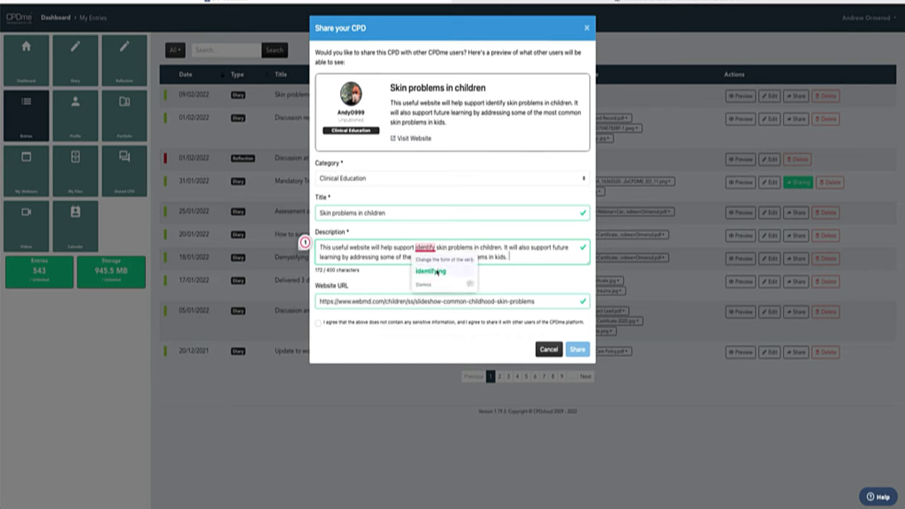
click(432, 270)
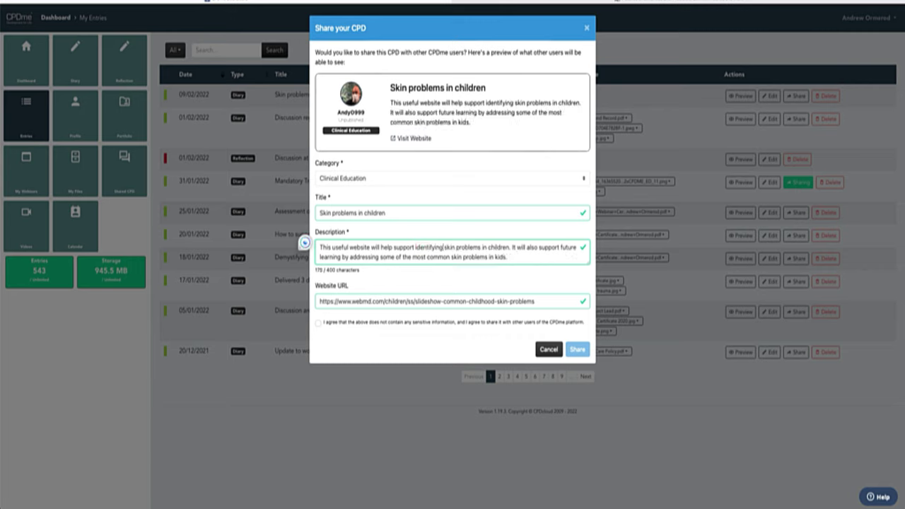
Tick the sharing agreement and share the entry with other CPDme users
click(318, 323)
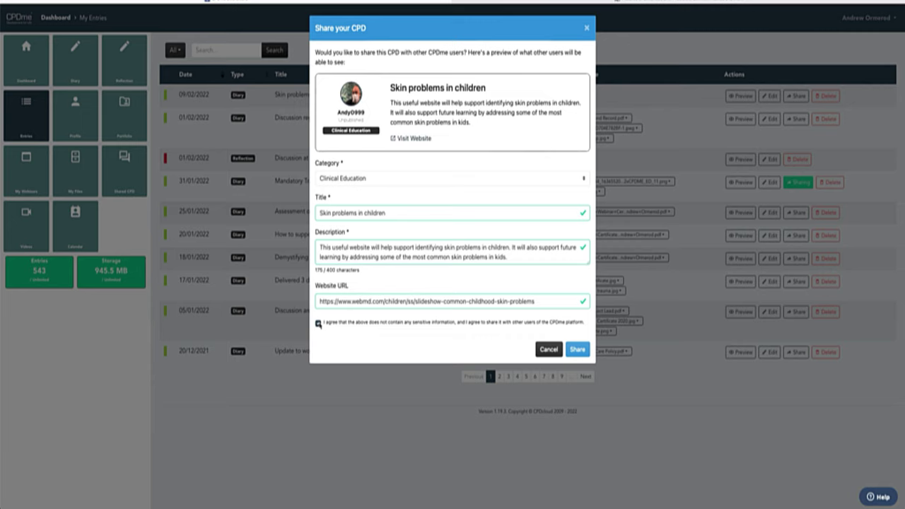
click(318, 324)
click(576, 350)
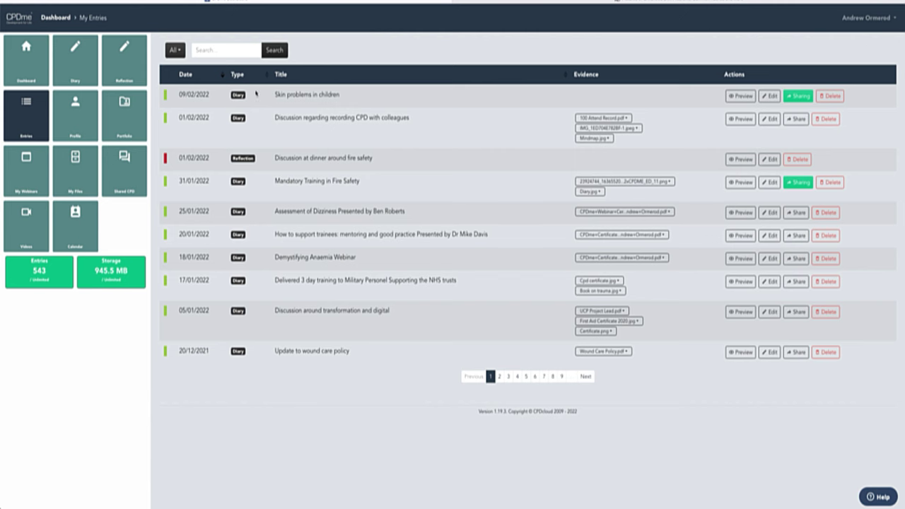
Return to the Shared CPD feed and sort it by Most Helpful
click(124, 176)
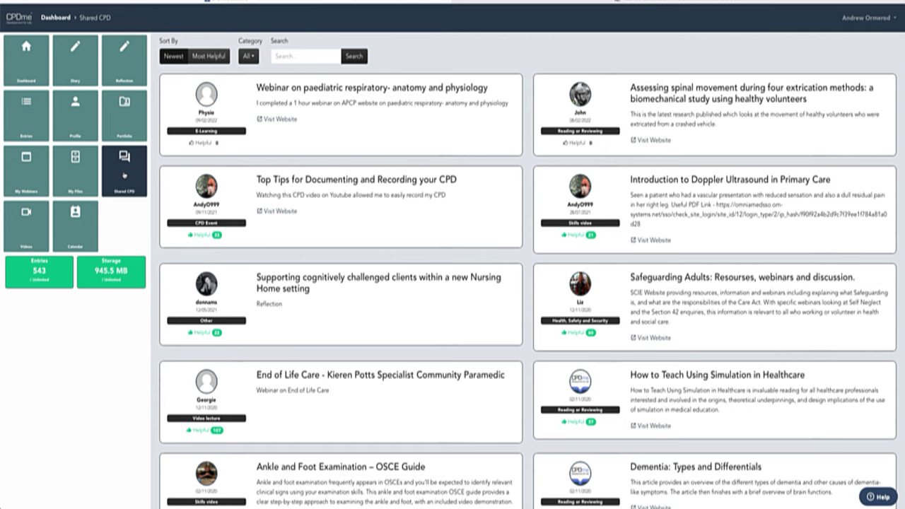
click(220, 56)
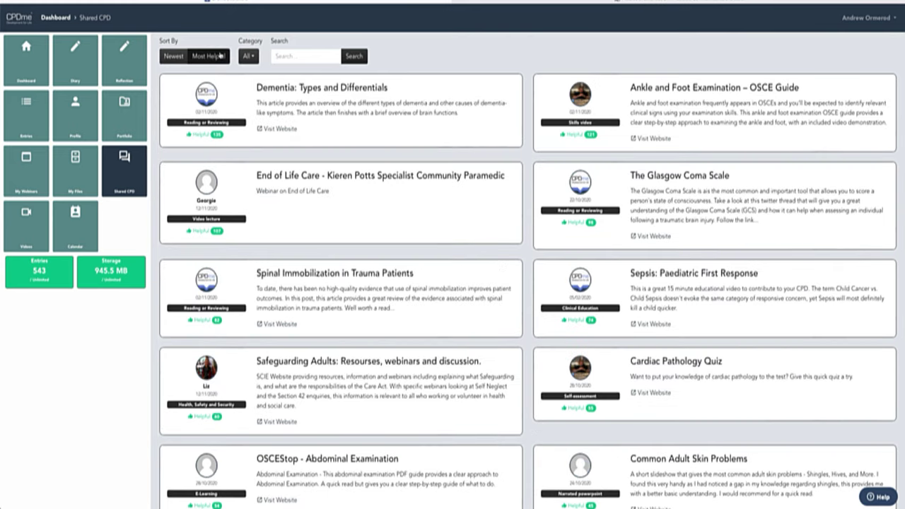